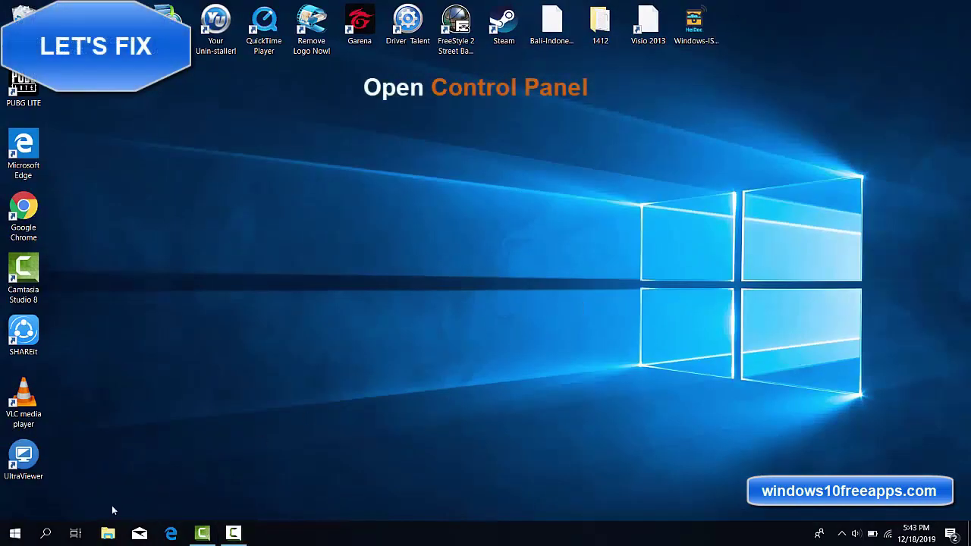
Open Control Panel and bring up the Programs option for turning Windows features on or off
left_click(46, 533)
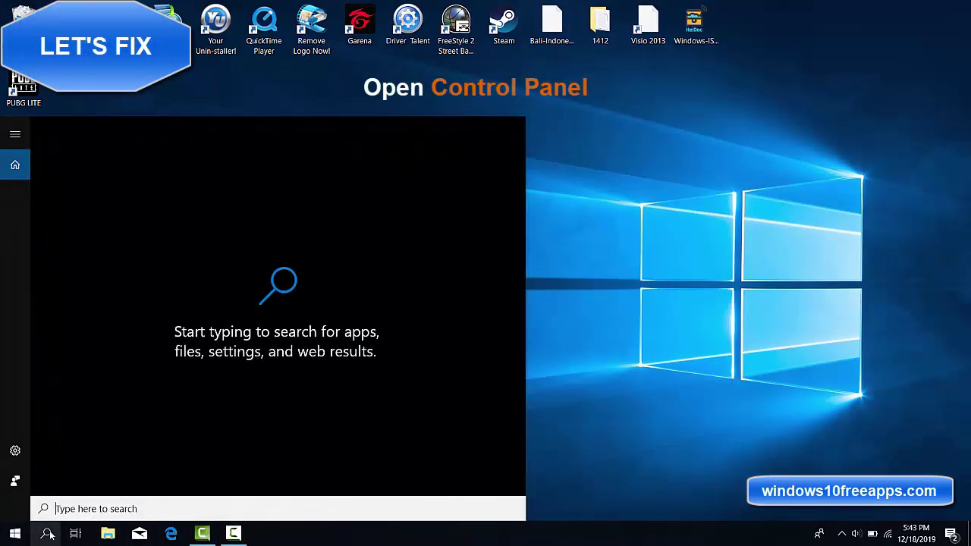
type("control")
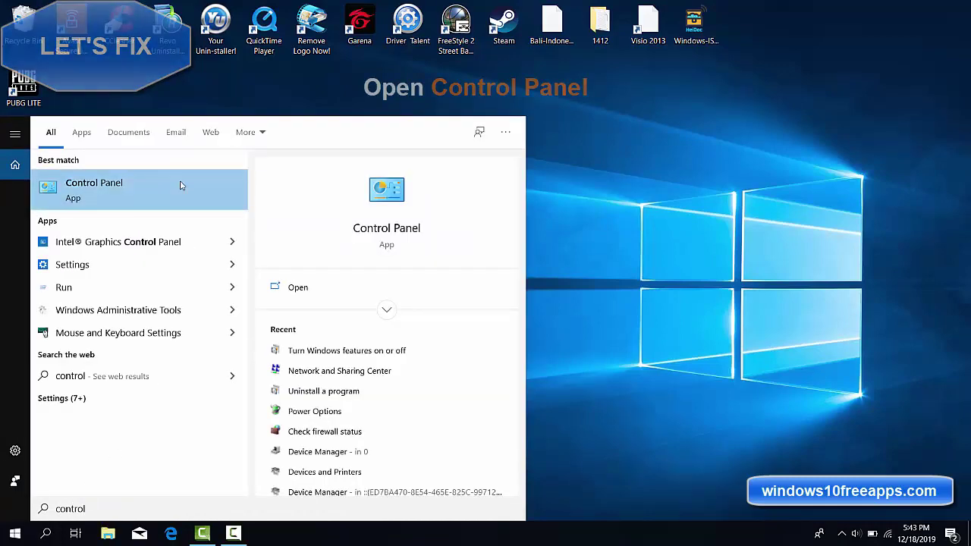
left_click(182, 184)
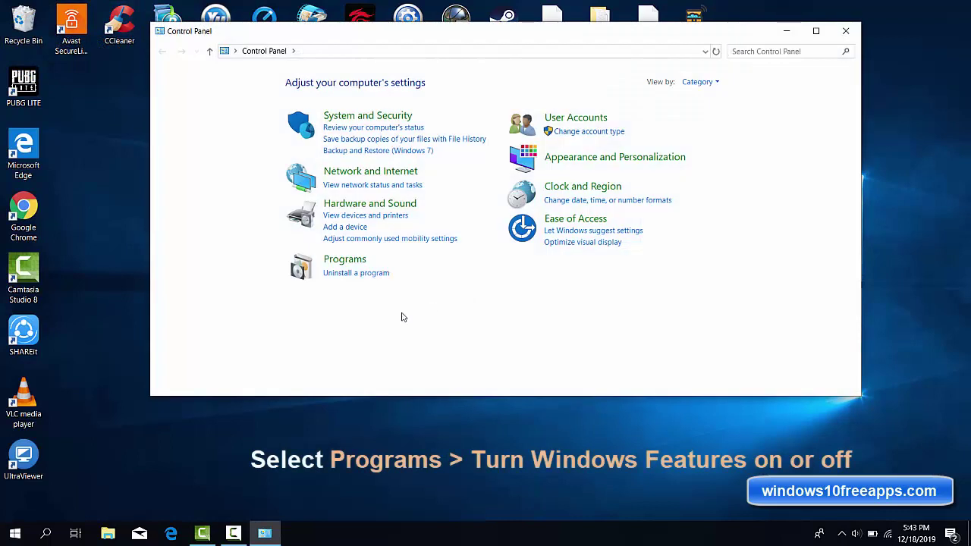
left_click(353, 261)
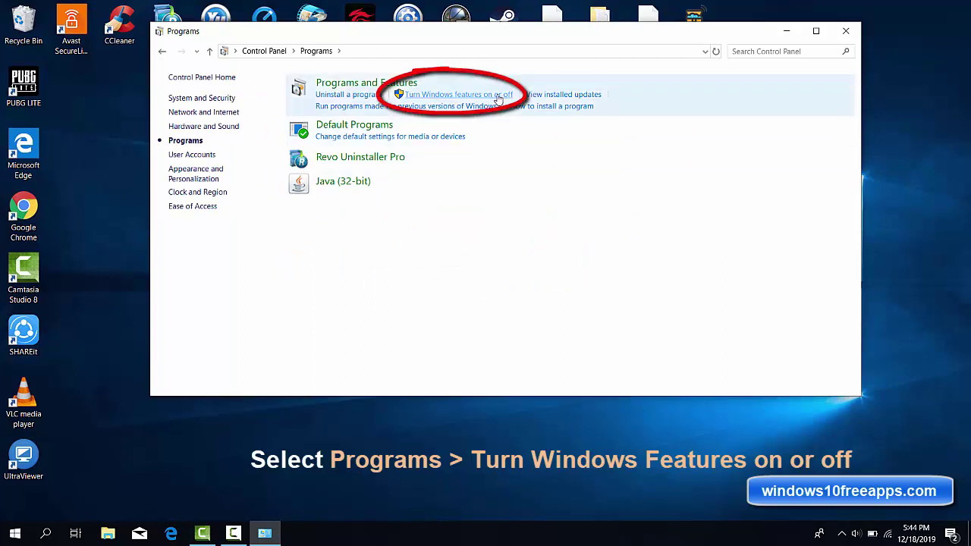
left_click(498, 99)
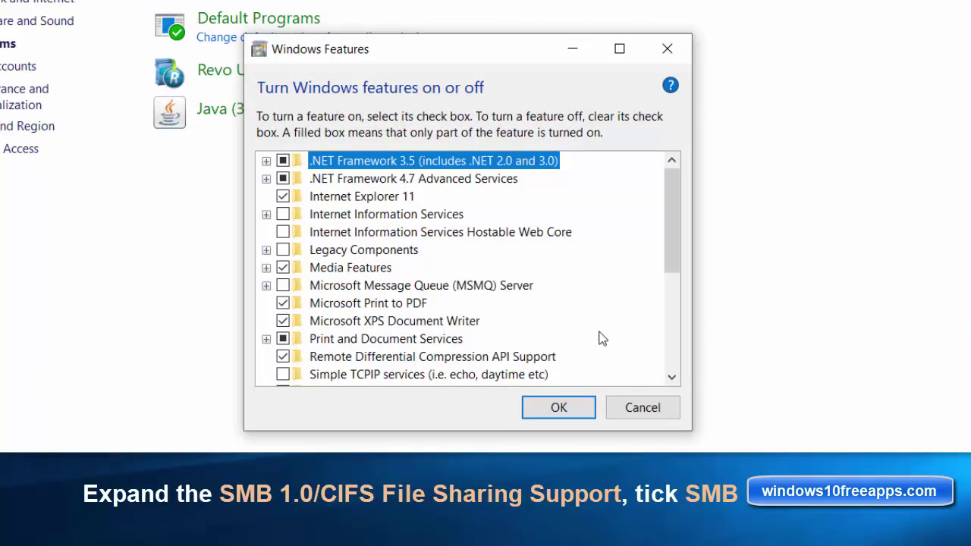
Turn on SMB 1.0/CIFS File Sharing Support with all its subcomponents, apply the change and restart the computer
scroll(674, 271, "down", 1)
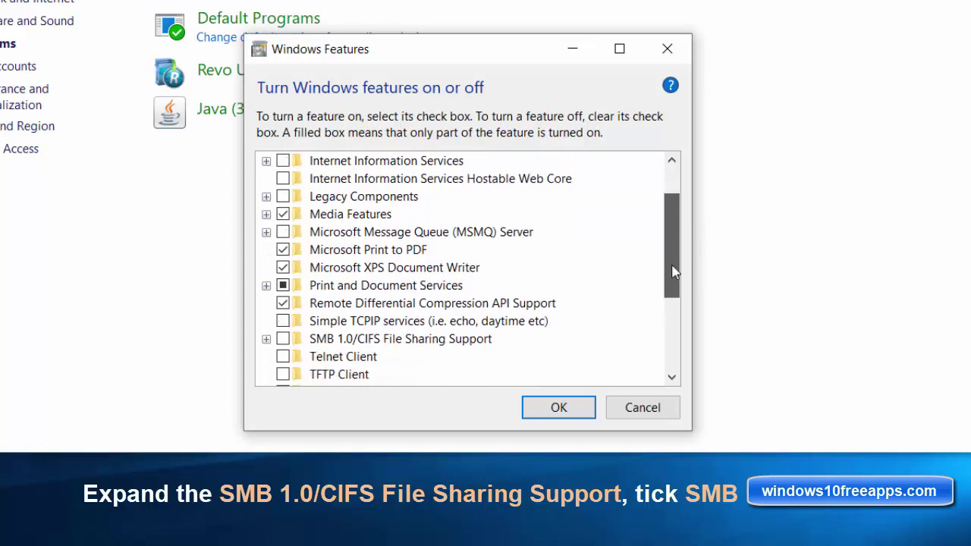
scroll(674, 272, "down", 3)
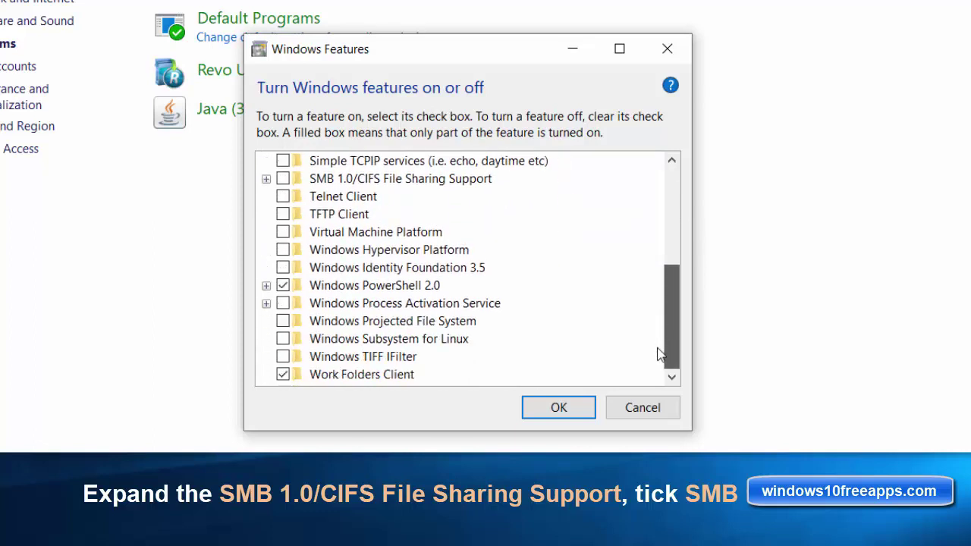
scroll(653, 313, "up", 1)
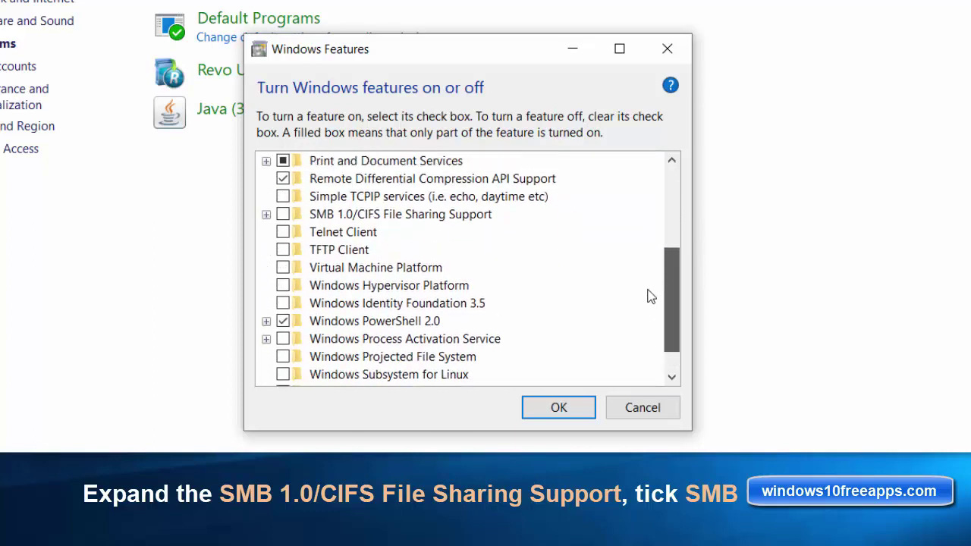
left_click(266, 215)
left_click(282, 214)
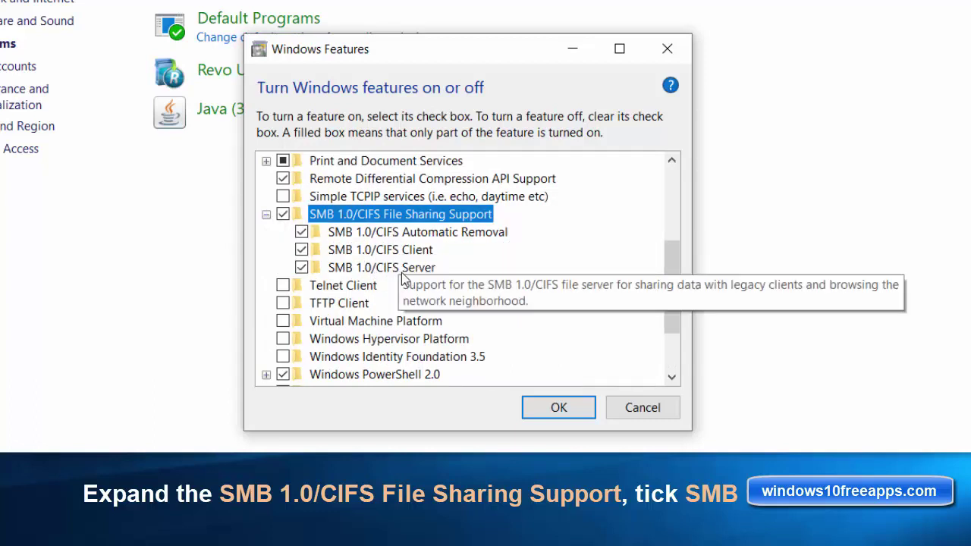
left_click(559, 408)
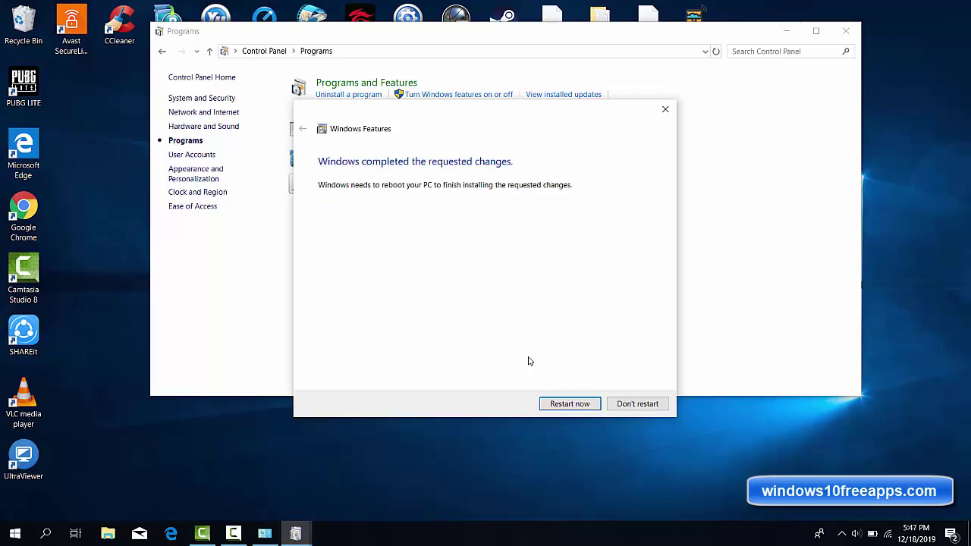
left_click(578, 404)
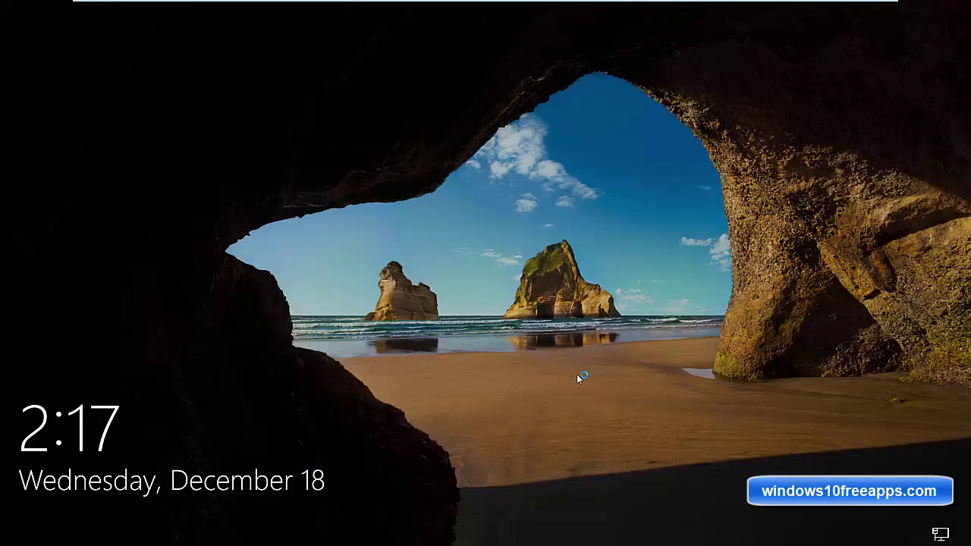
Dismiss the lock screen and sign in to Windows with the account password
left_click(512, 368)
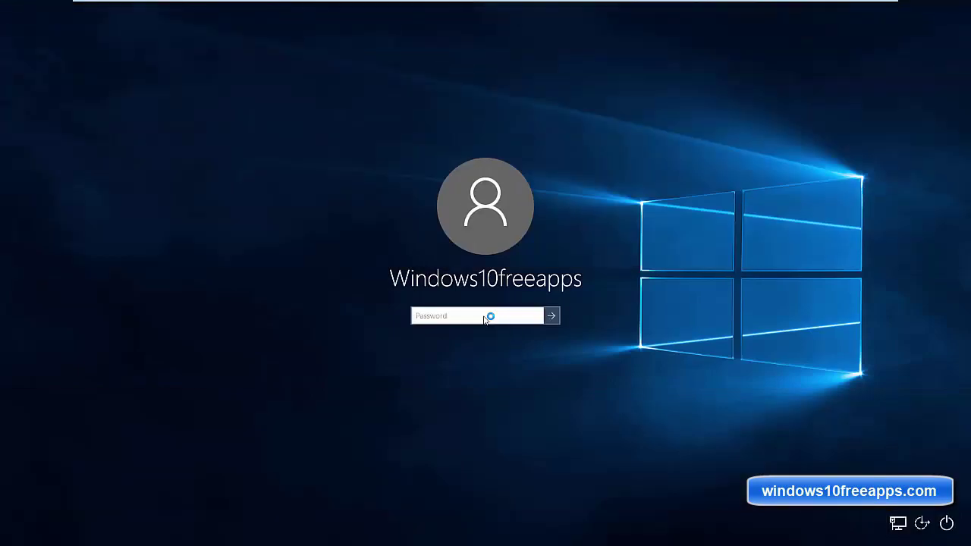
type("********")
key("Return")
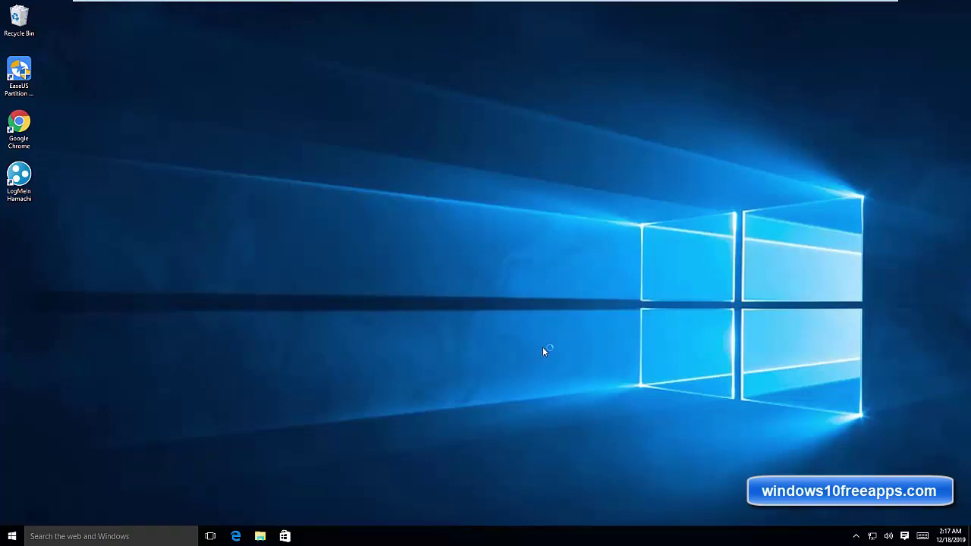
Open the network computer \\192.168.1.245 through the Run command
key("super+r")
left_click(105, 471)
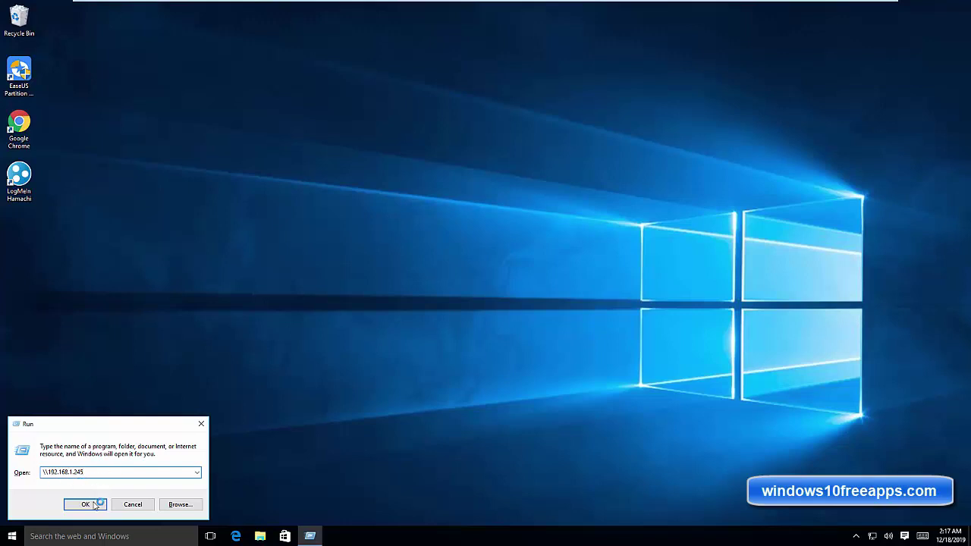
left_click(91, 505)
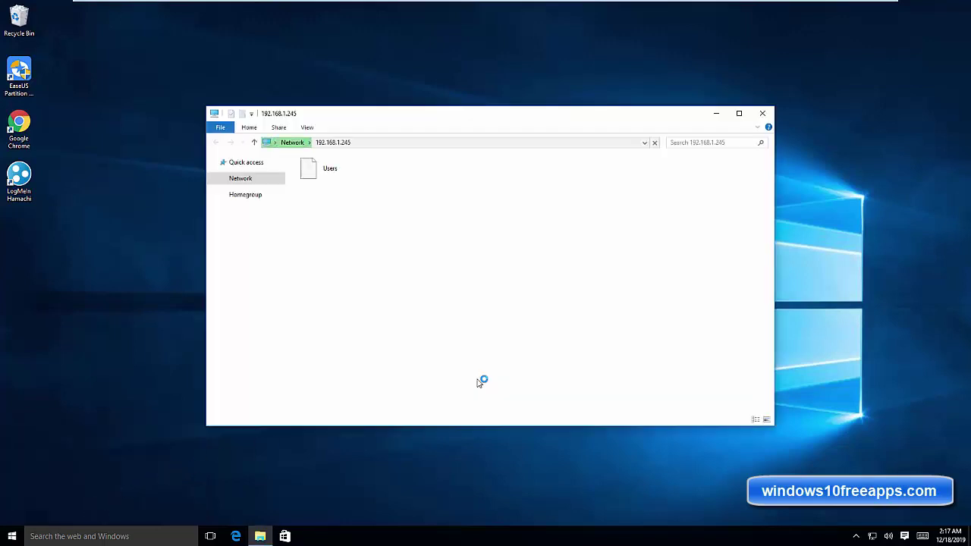
Browse the shared Users folder to the Downloads folder of the user profile and look through its files
left_click(326, 176)
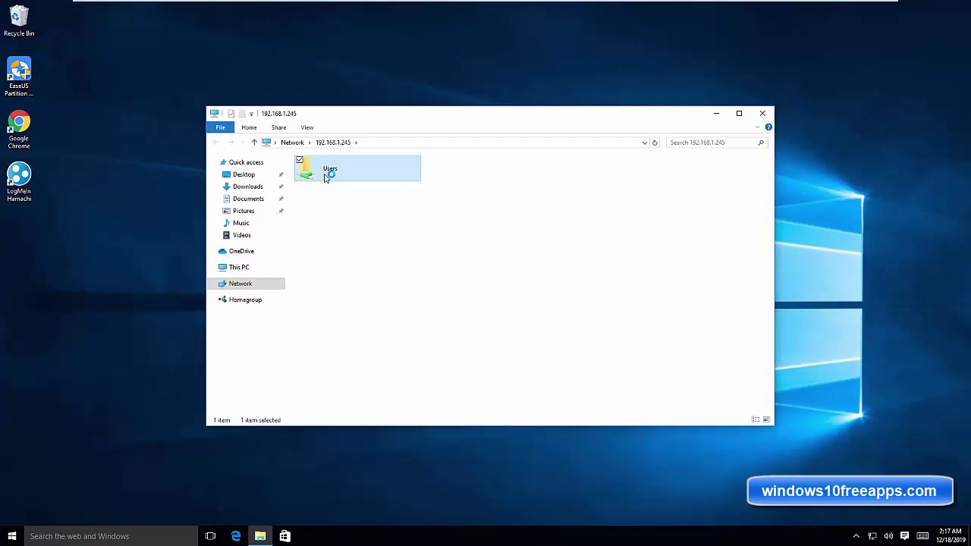
double_click(326, 177)
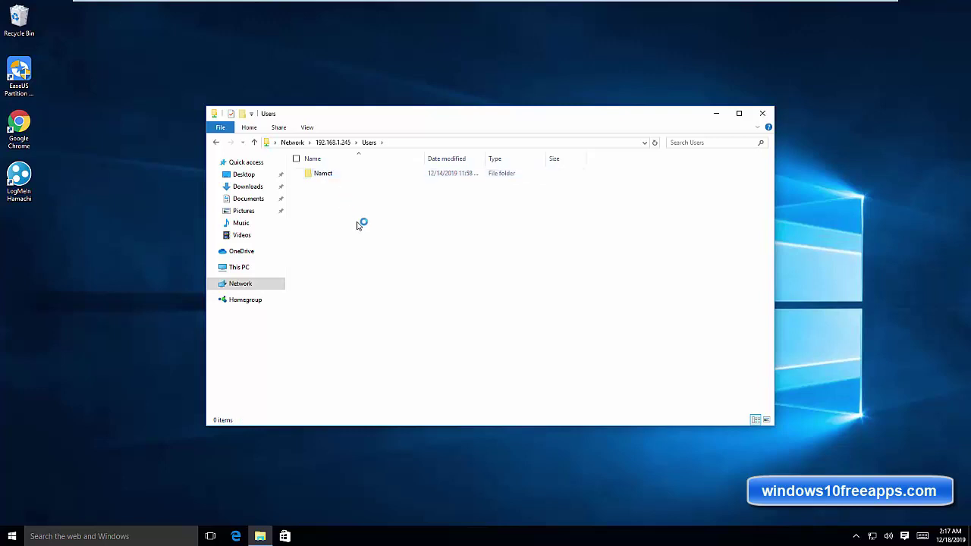
left_click(331, 178)
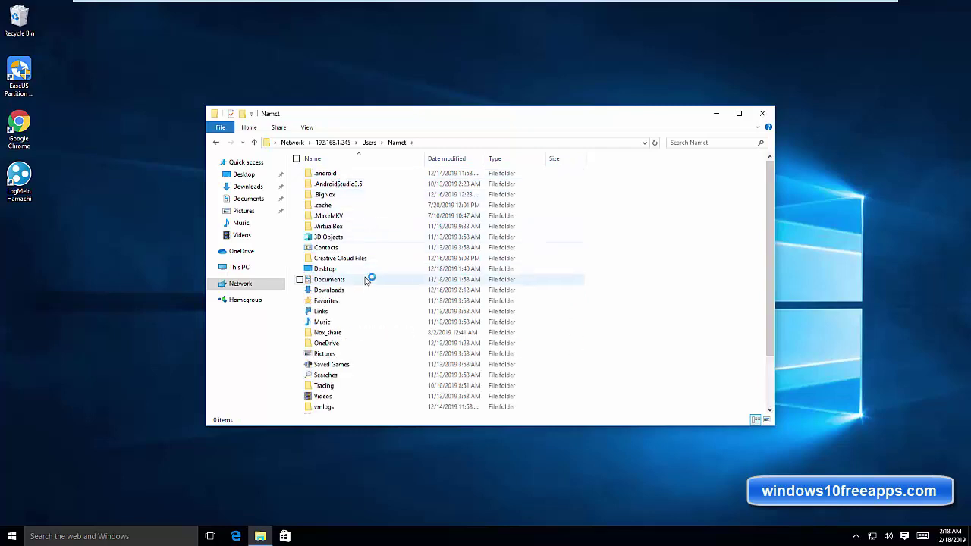
left_click(359, 293)
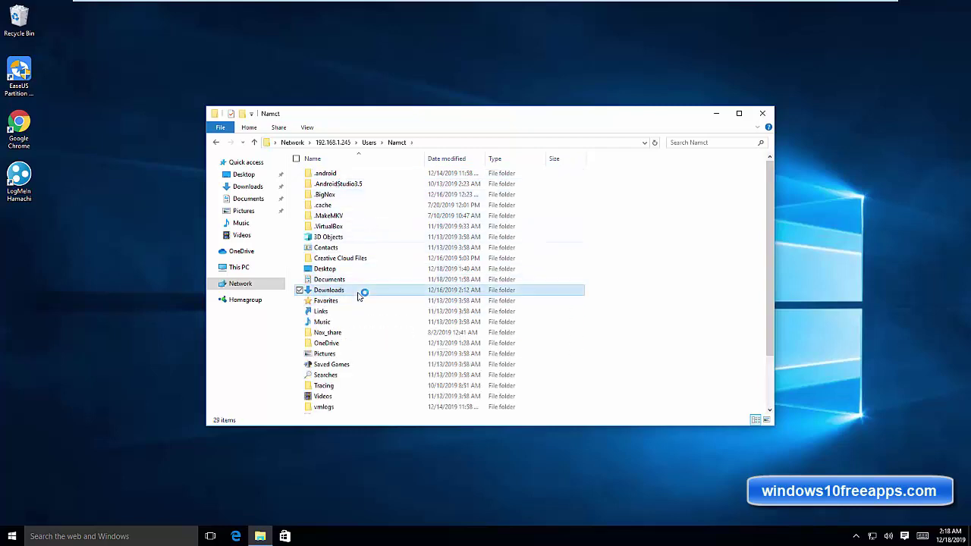
double_click(359, 293)
scroll(468, 364, "down", 5)
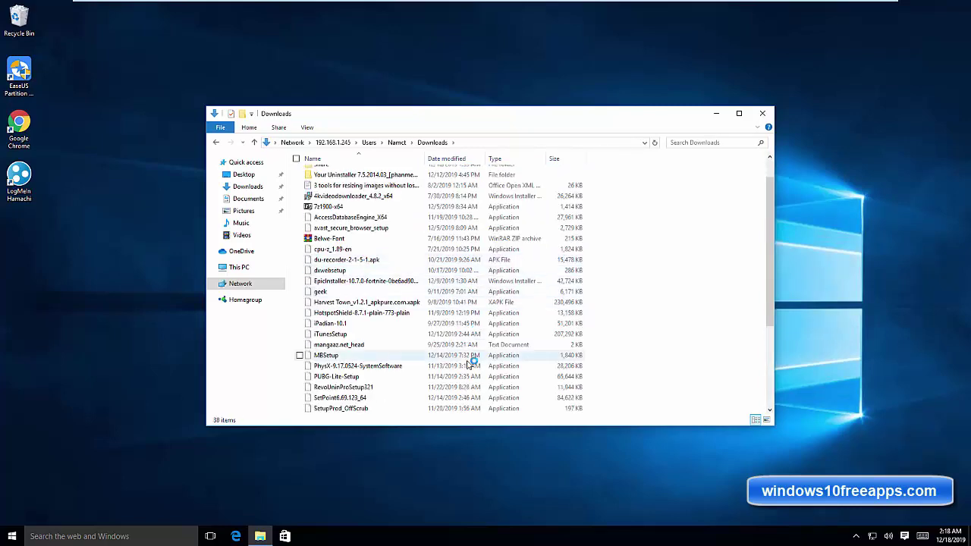
scroll(468, 370, "up", 5)
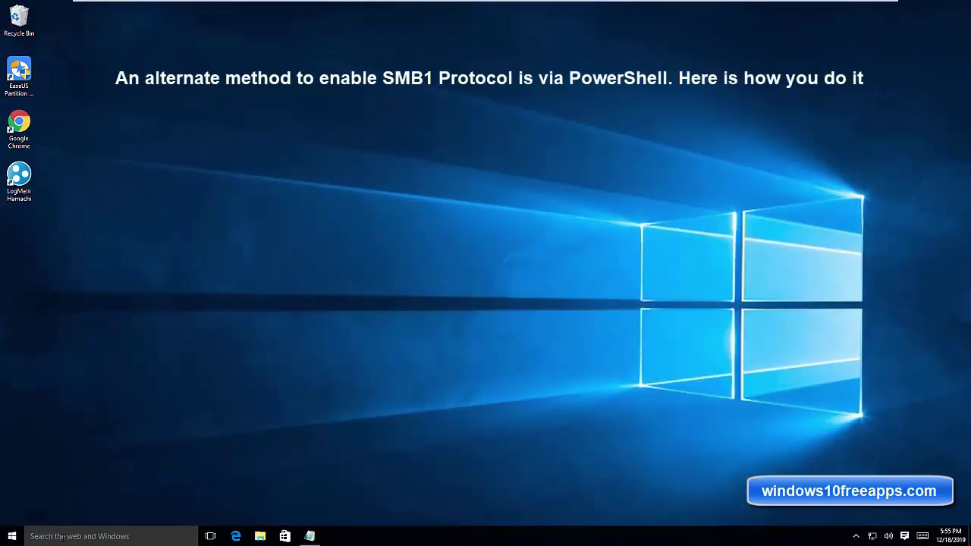
Search Windows for "power", run Windows PowerShell as administrator and allow it to make changes
left_click(63, 536)
type("power")
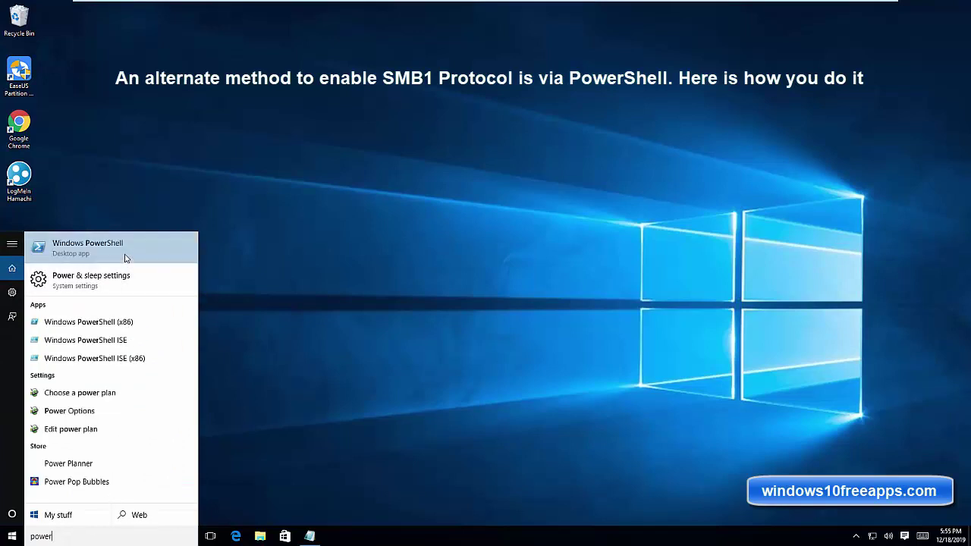
right_click(126, 258)
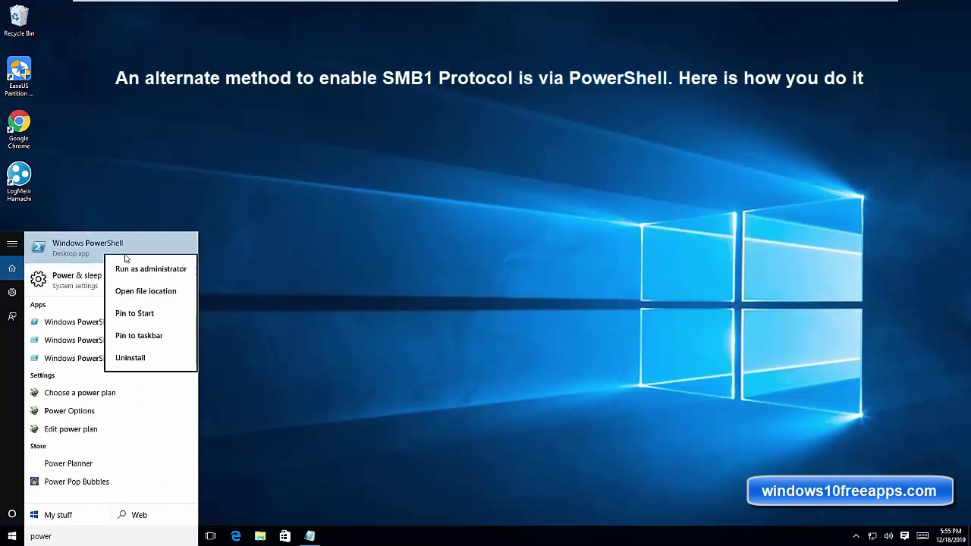
left_click(173, 270)
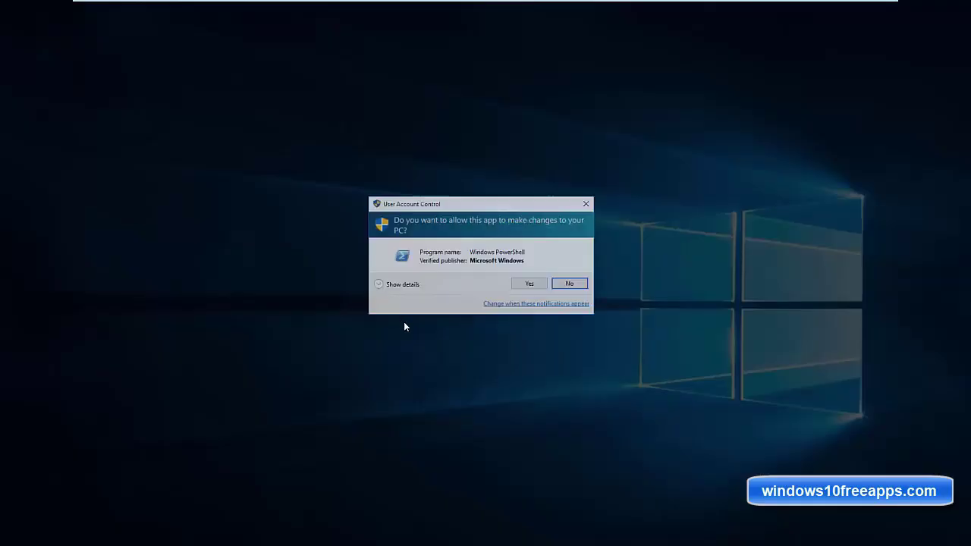
left_click(529, 285)
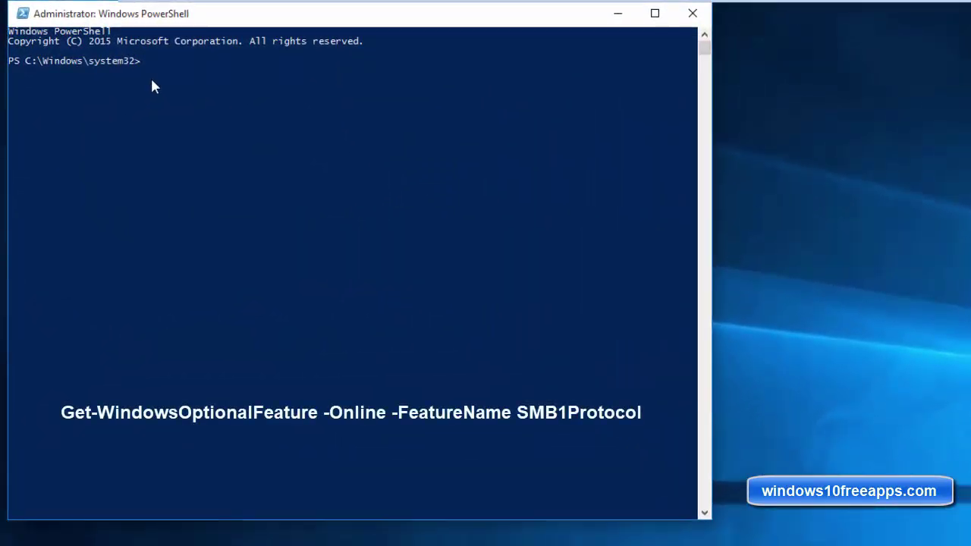
Check the SMB1 feature's state by running Get-WindowsOptionalFeature -Online -FeatureName SMB1Protocol
type("Get-WindowsOptionalFeature -Online -FeatureName SMB1Protocol")
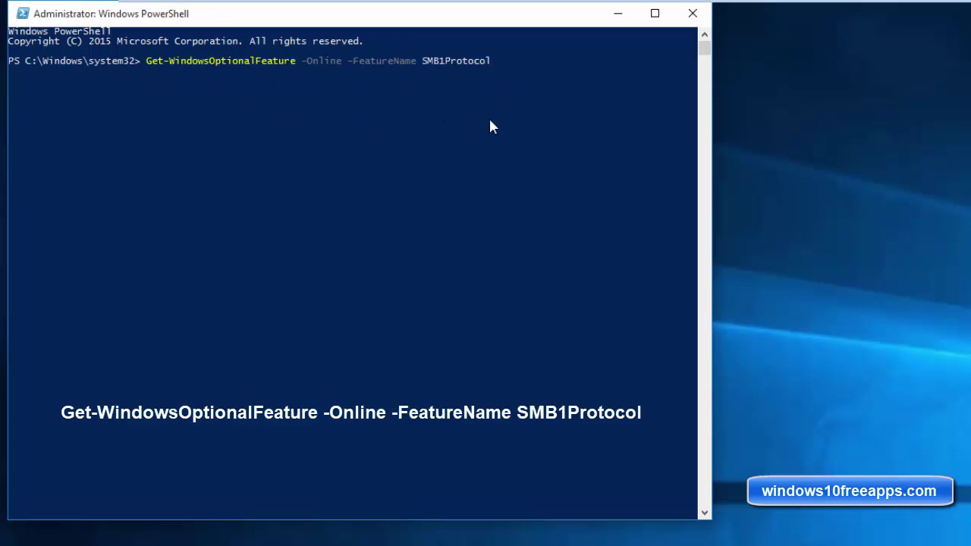
key("Return")
key("Return")
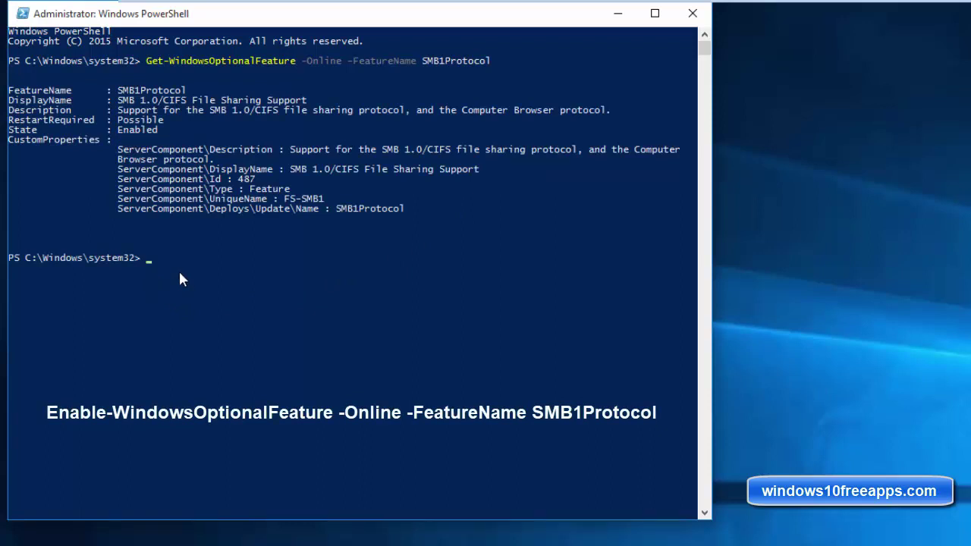
Enable SMB1 by running Enable-WindowsOptionalFeature -Online -FeatureName SMB1Protocol, and close the PowerShell window
type("Enable-WindowsOptionalFeature -Online -FeatureName SMB1Protocol")
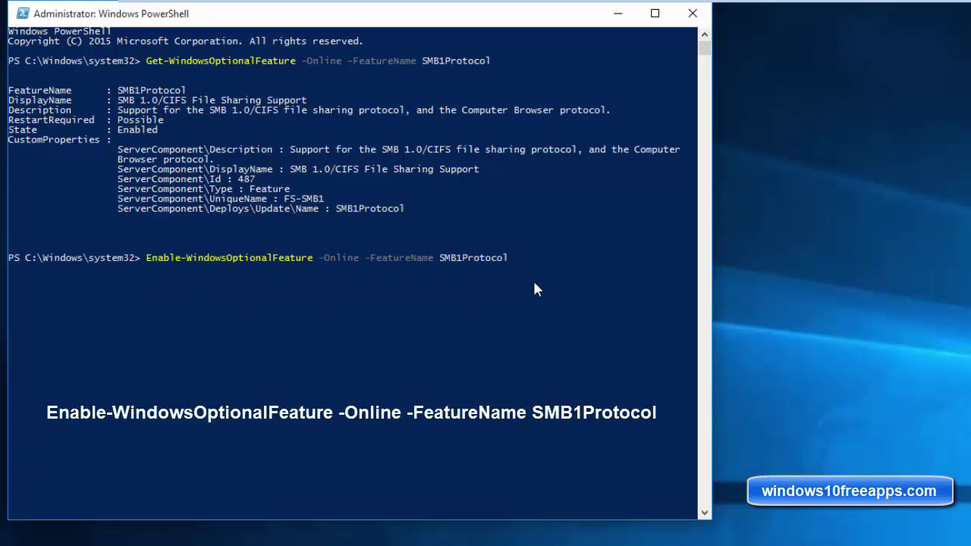
key("Return")
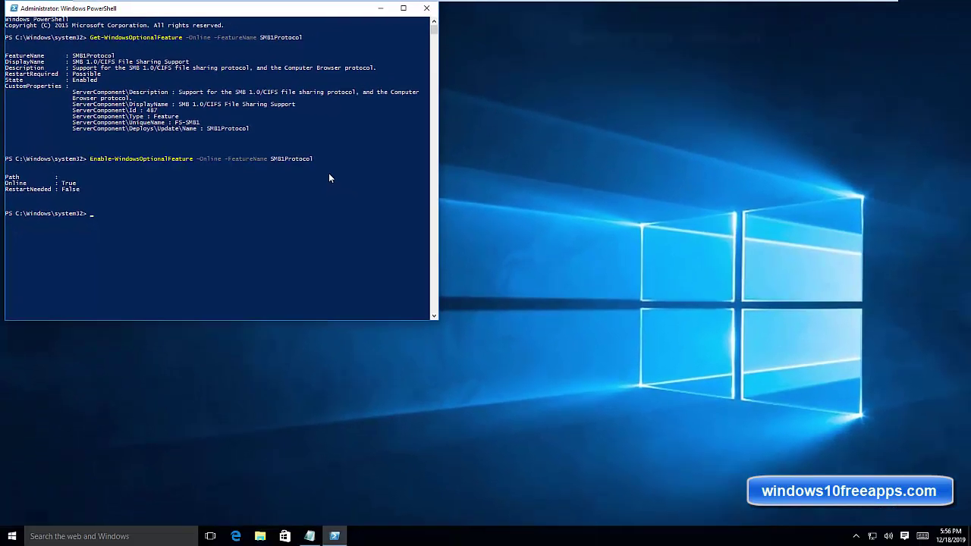
left_click(470, 8)
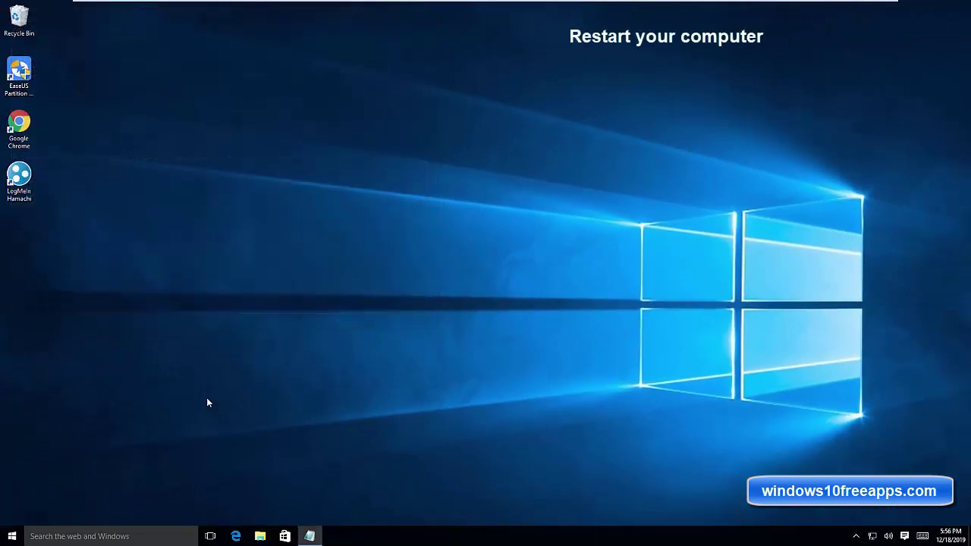
Restart the computer from Windows' power options
left_click(12, 536)
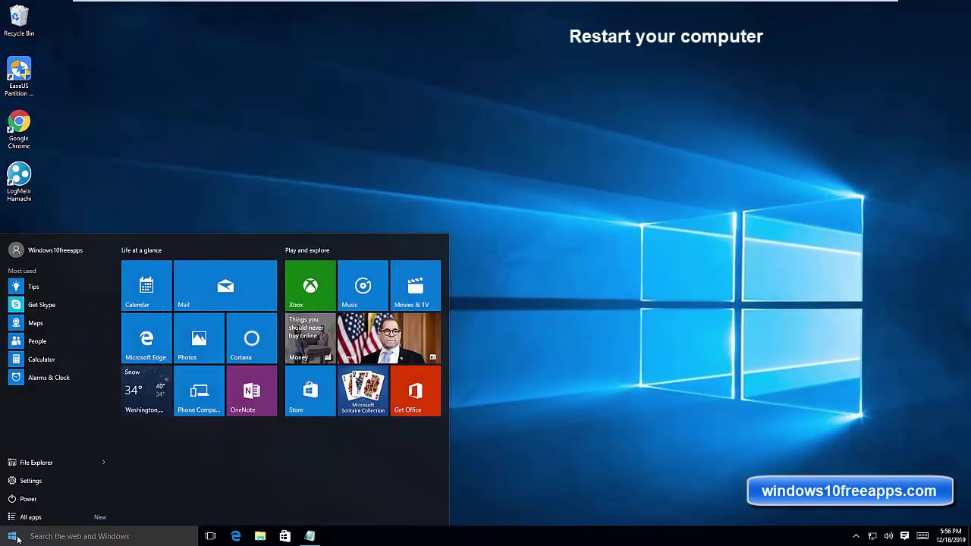
left_click(24, 497)
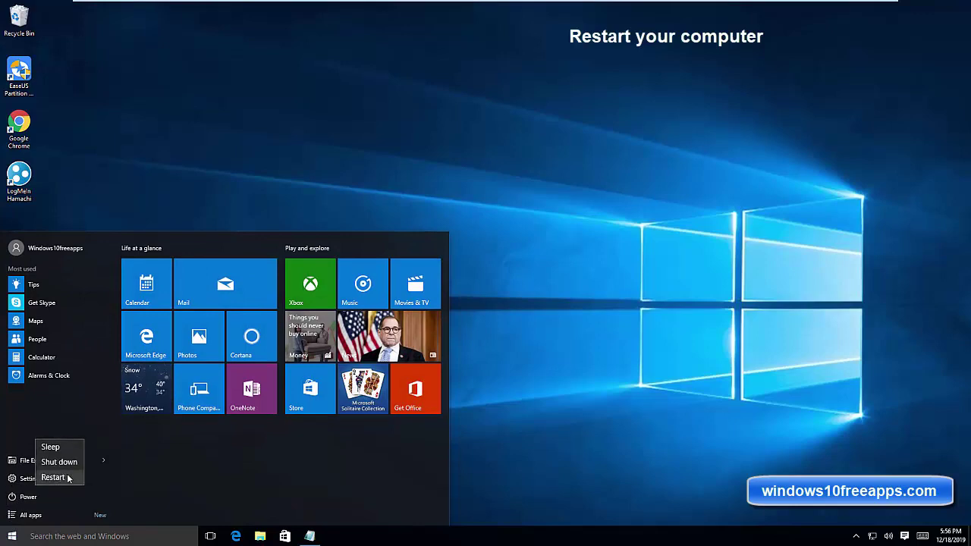
left_click(70, 479)
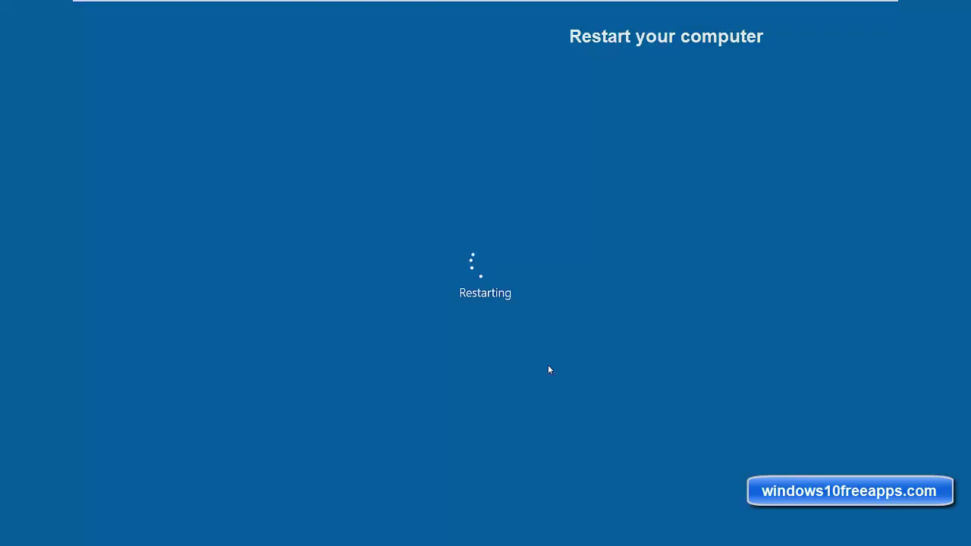